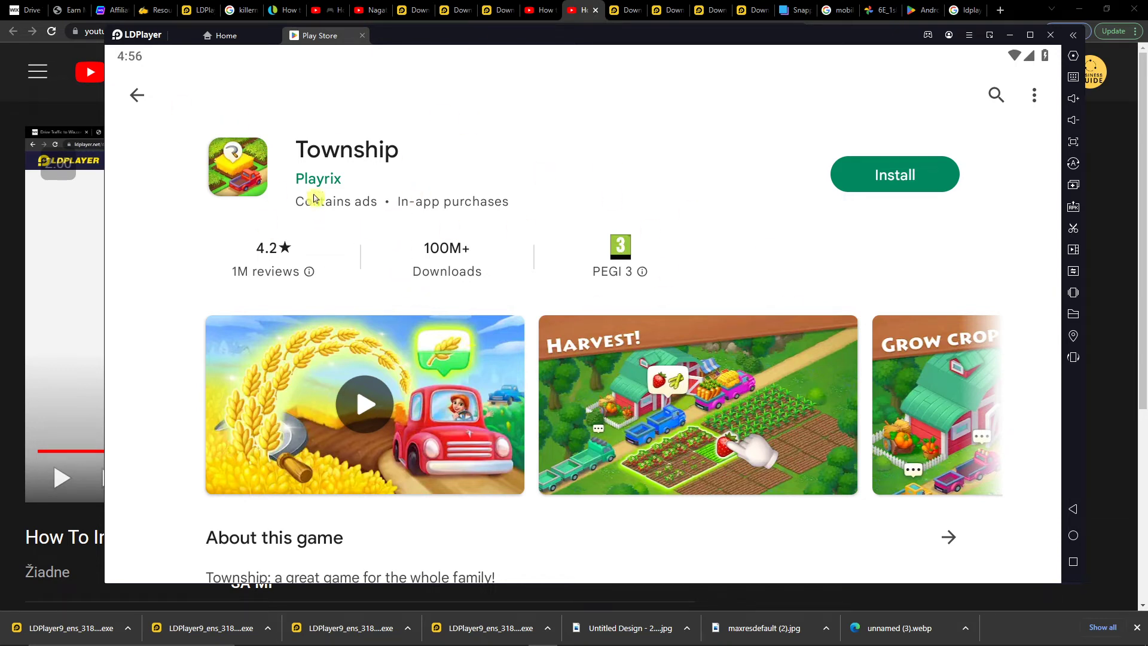
Open the LDPlayer website through the link for playing mobile games on PC in the YouTube video's description.
click(560, 5)
click(245, 196)
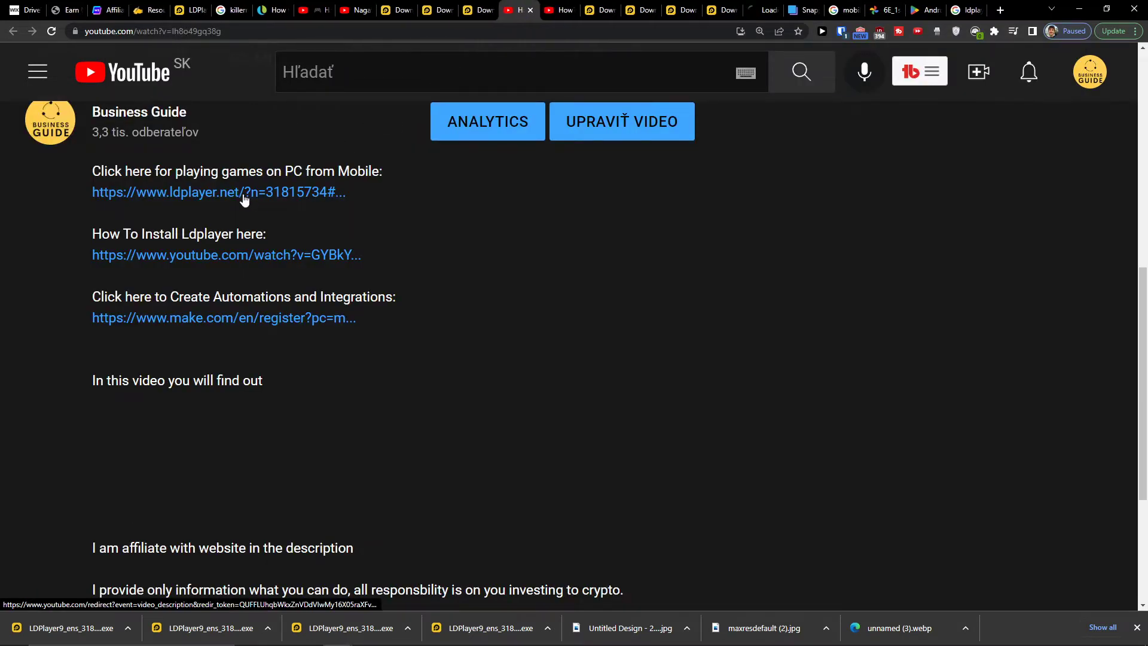
click(775, 7)
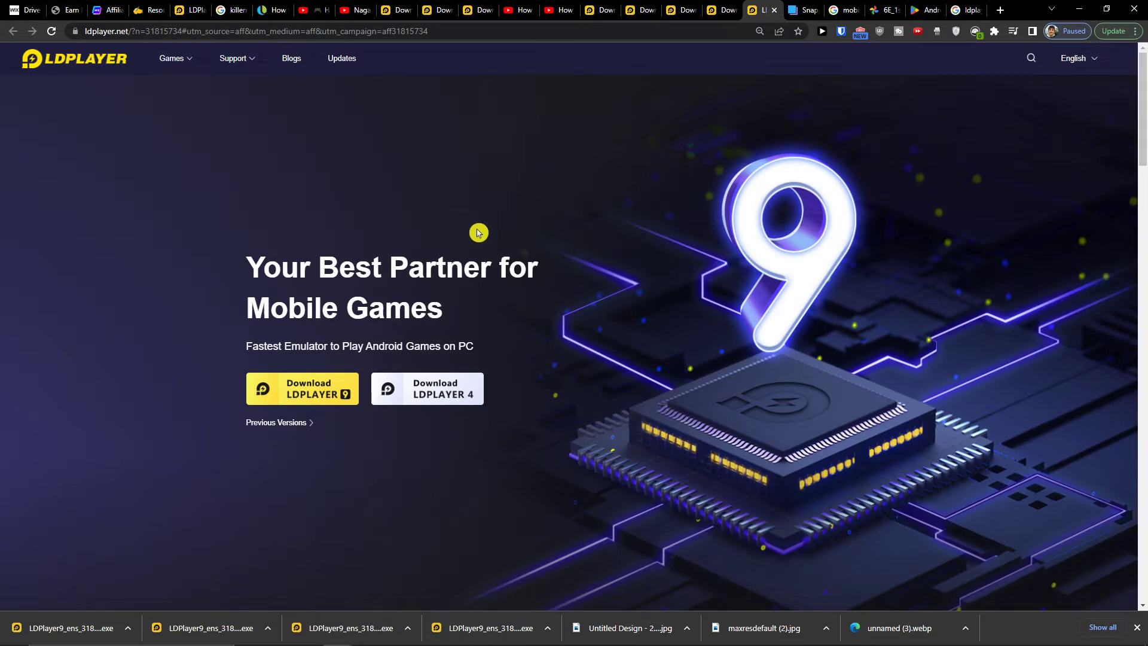
scroll(476, 236, down, 1)
scroll(476, 235, up, 1)
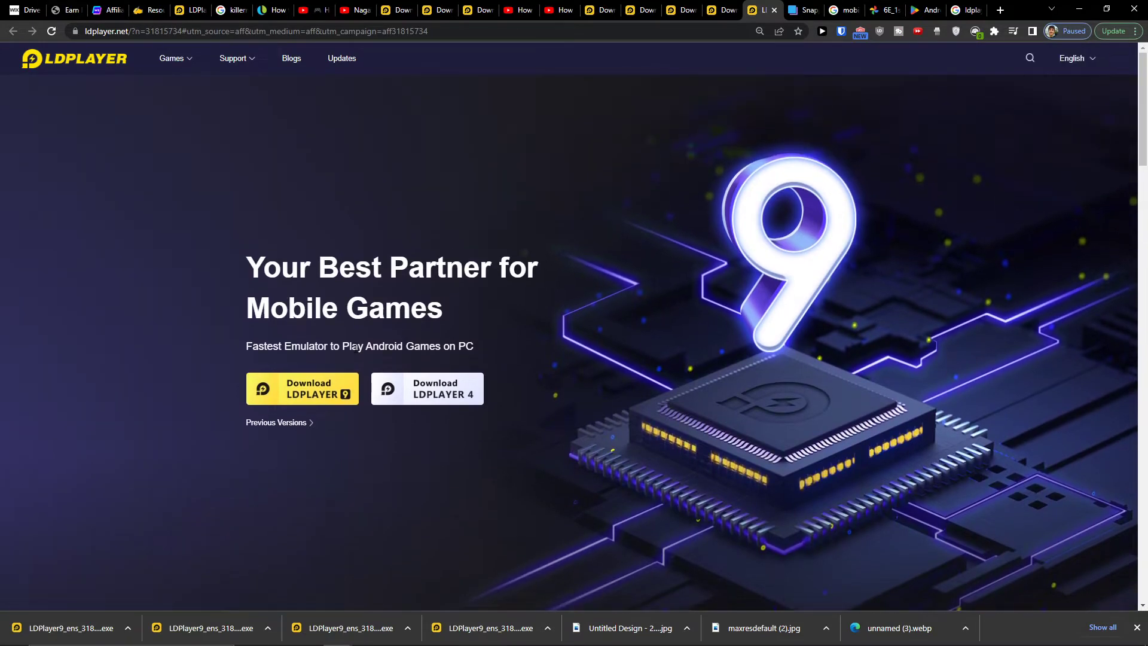
Download the LDPlayer 9 installer and look through the setup tips on the download page.
click(318, 389)
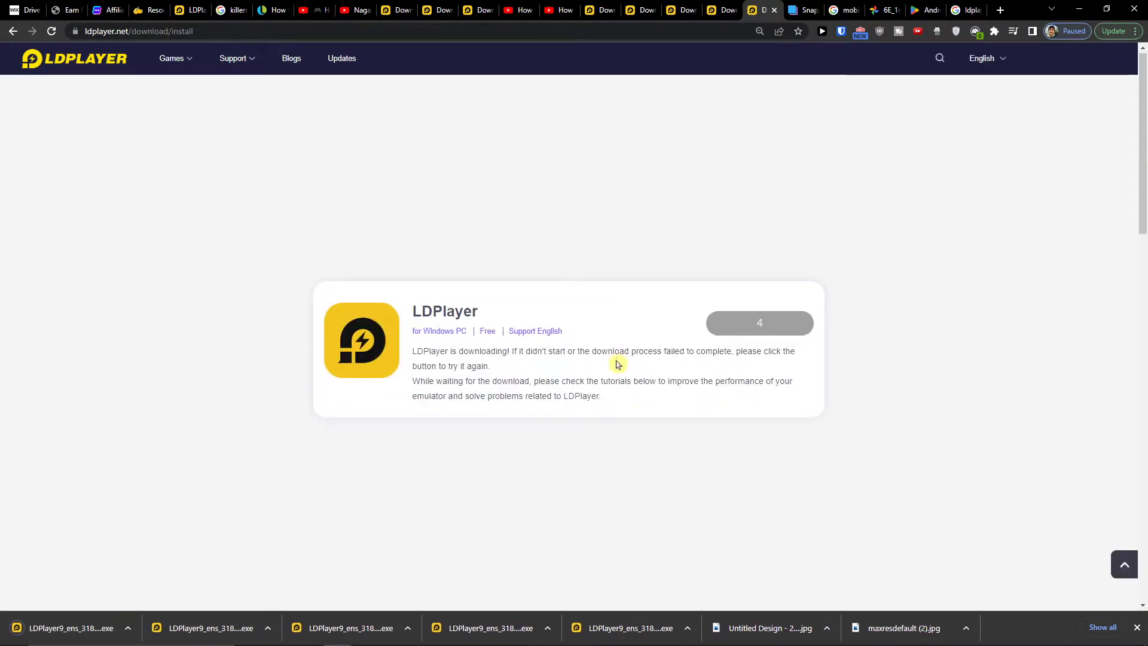
scroll(617, 363, down, 10)
scroll(618, 363, down, 7)
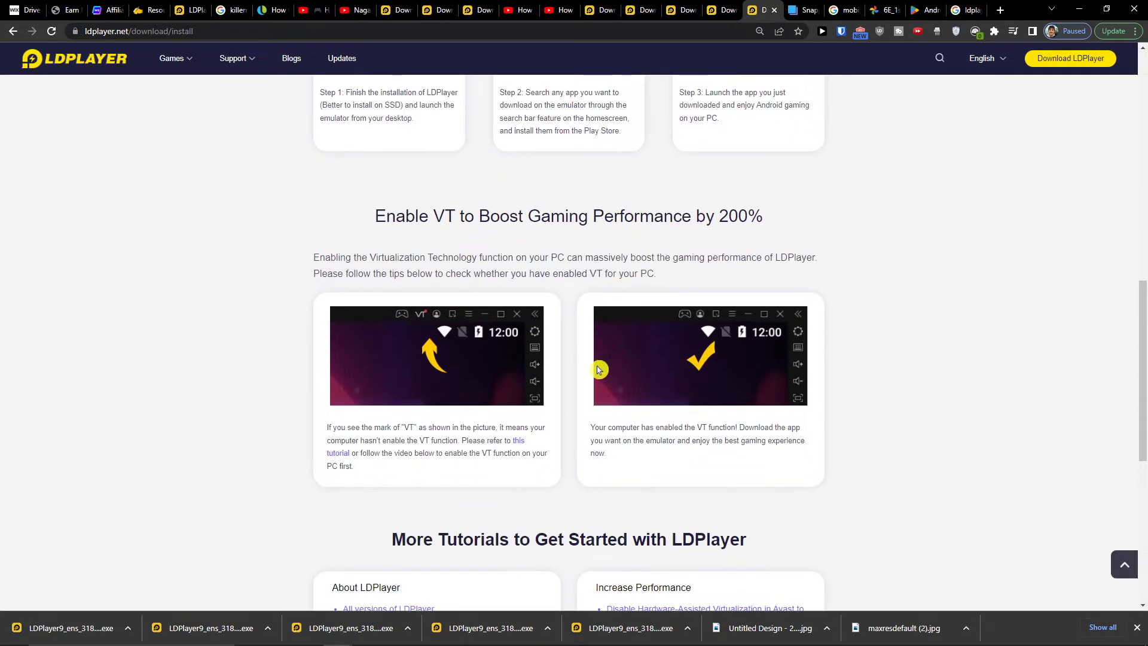
scroll(591, 370, up, 6)
scroll(638, 220, up, 10)
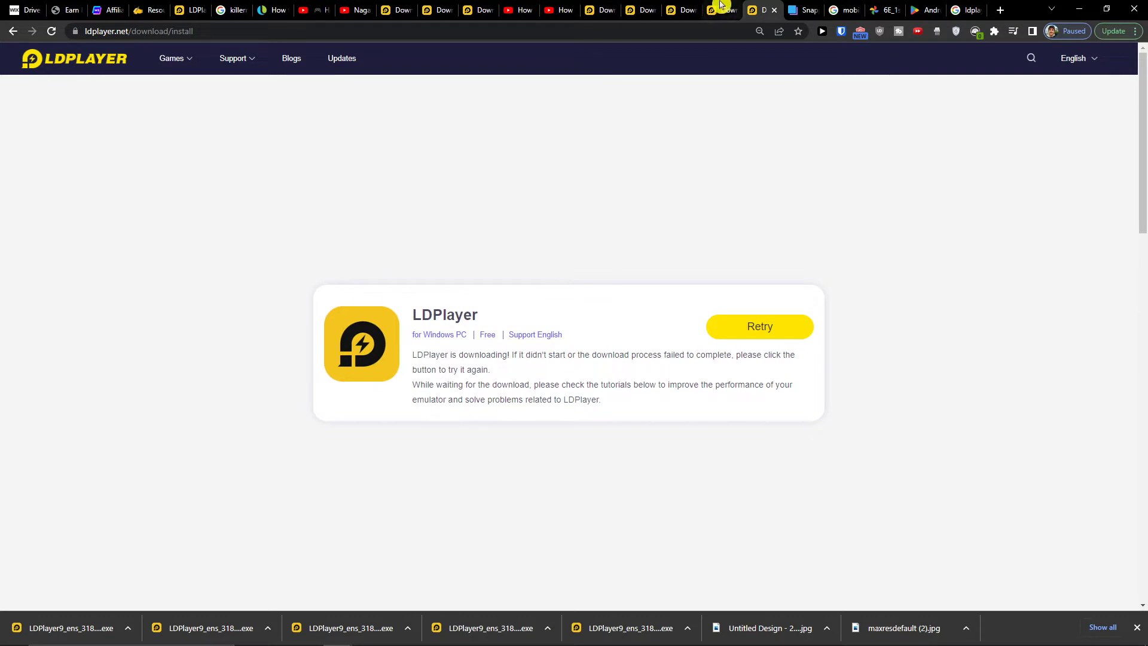
Open the YouTube video "How To Install LDplayer On your PC In 2022" and play it full screen from near its start.
click(516, 10)
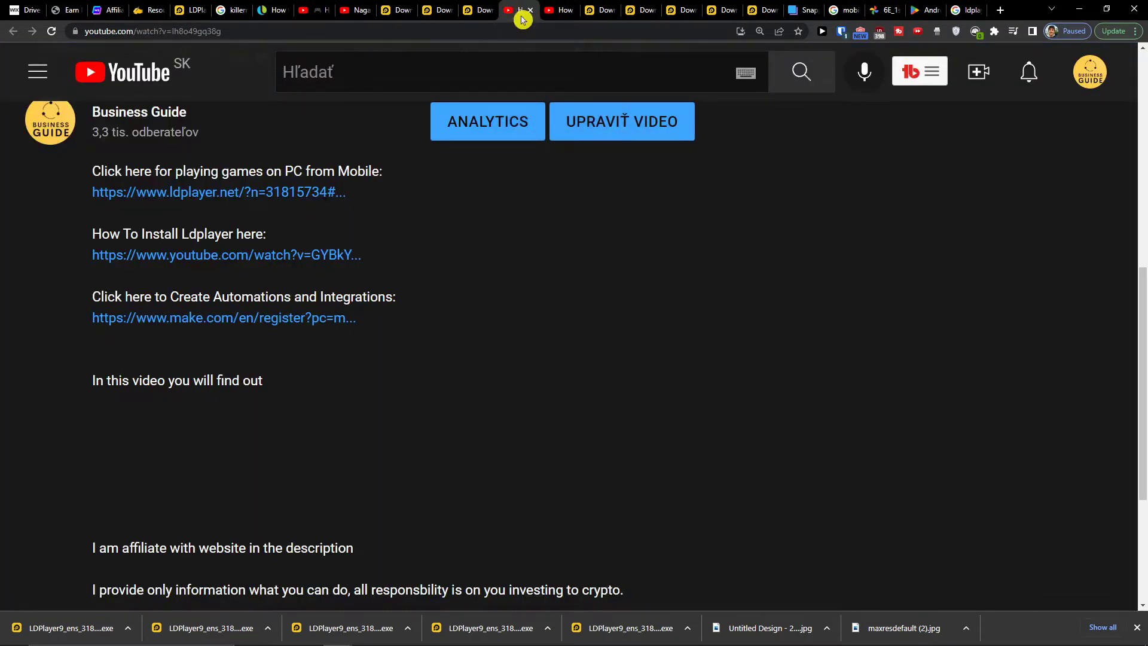
scroll(145, 408, up, 8)
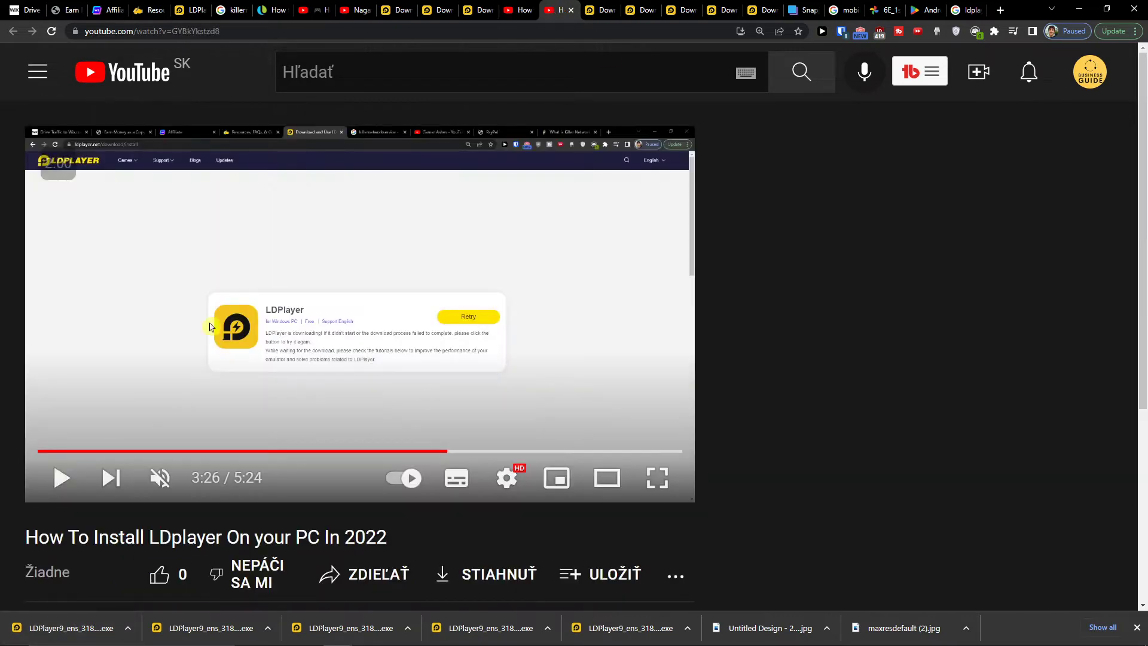
key(F11)
click(71, 585)
click(133, 537)
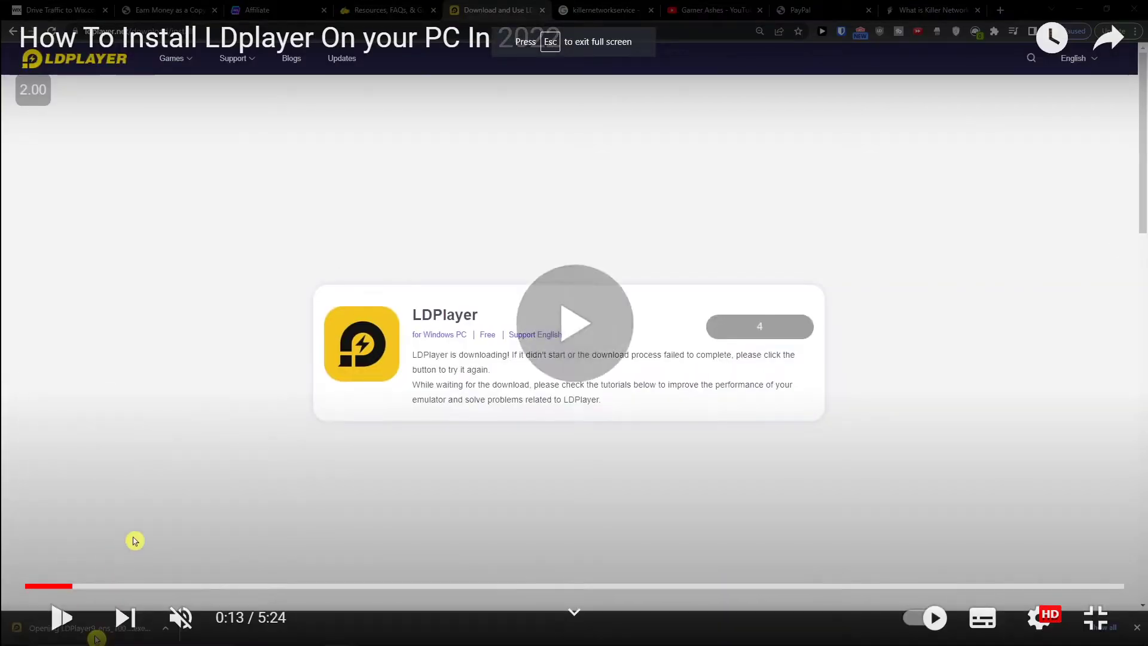
click(97, 585)
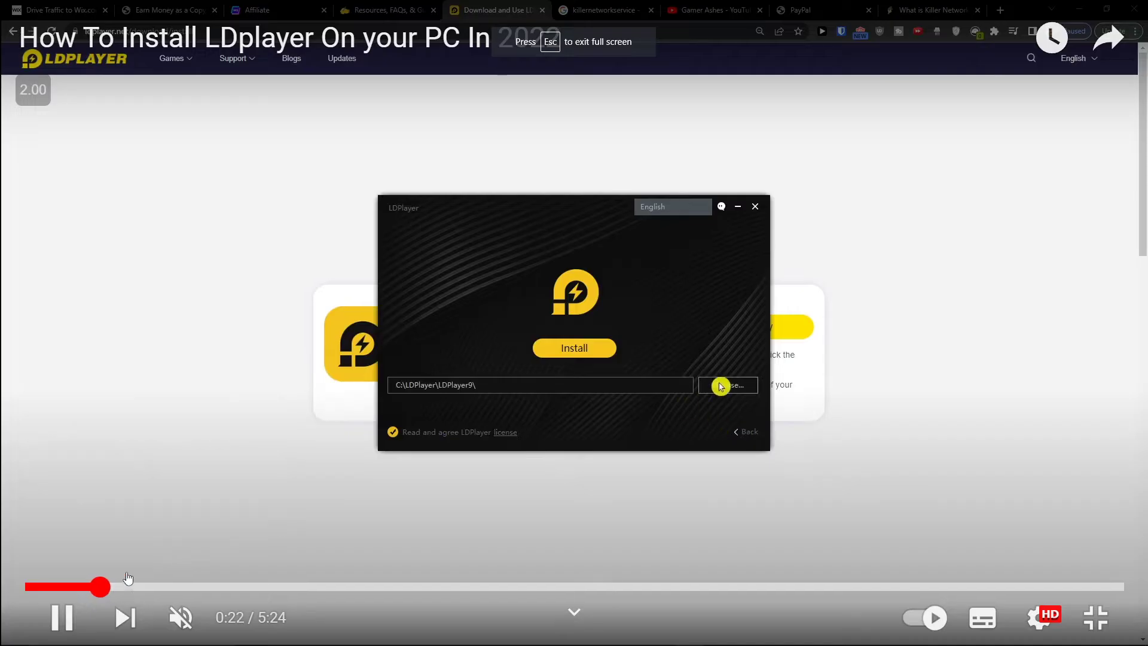
click(72, 585)
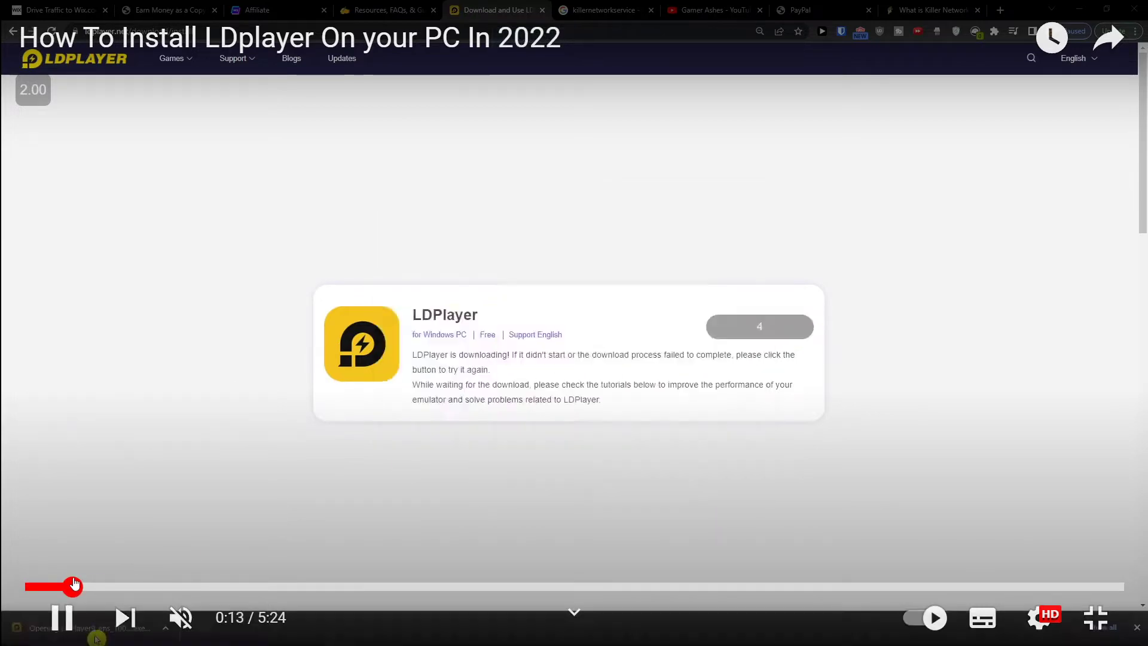
click(51, 586)
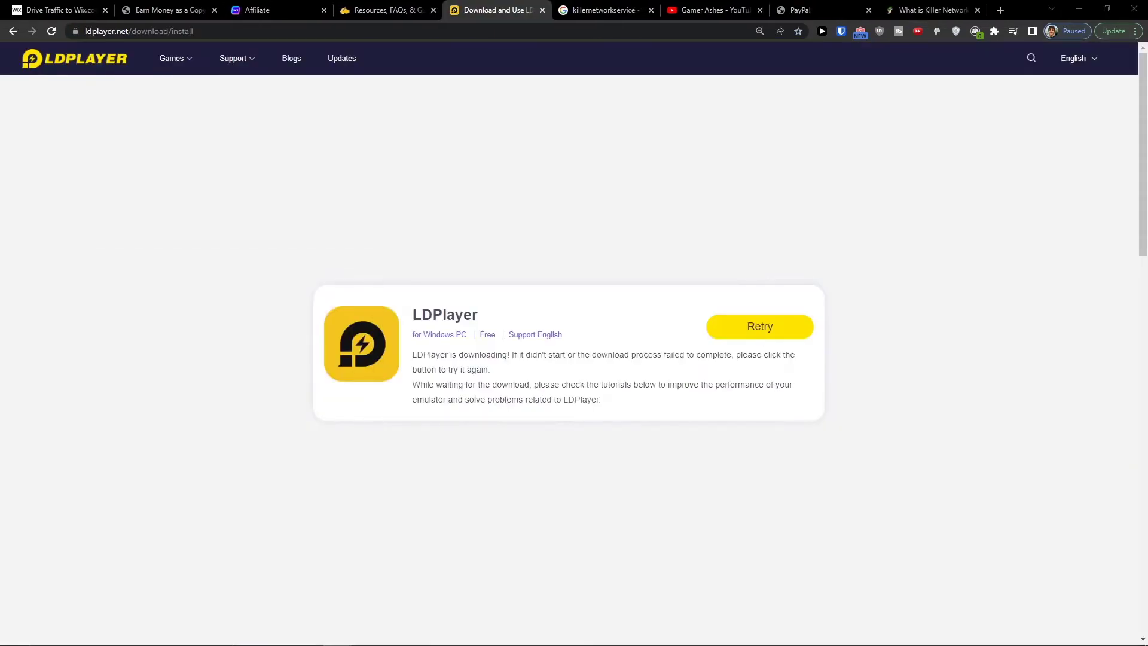
click(674, 633)
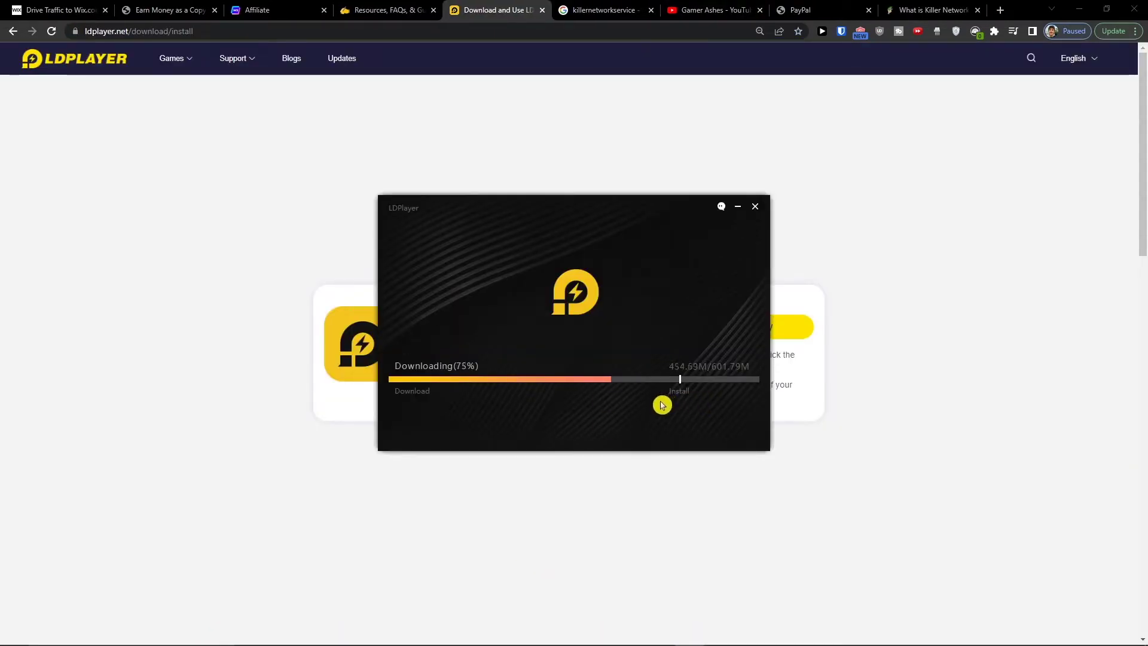
Skim forward through the tutorial video's LDPlayer installation, first launch and Google Play setup.
key(Right)
key(Right)
key(Right)
key(Right)
key(Right)
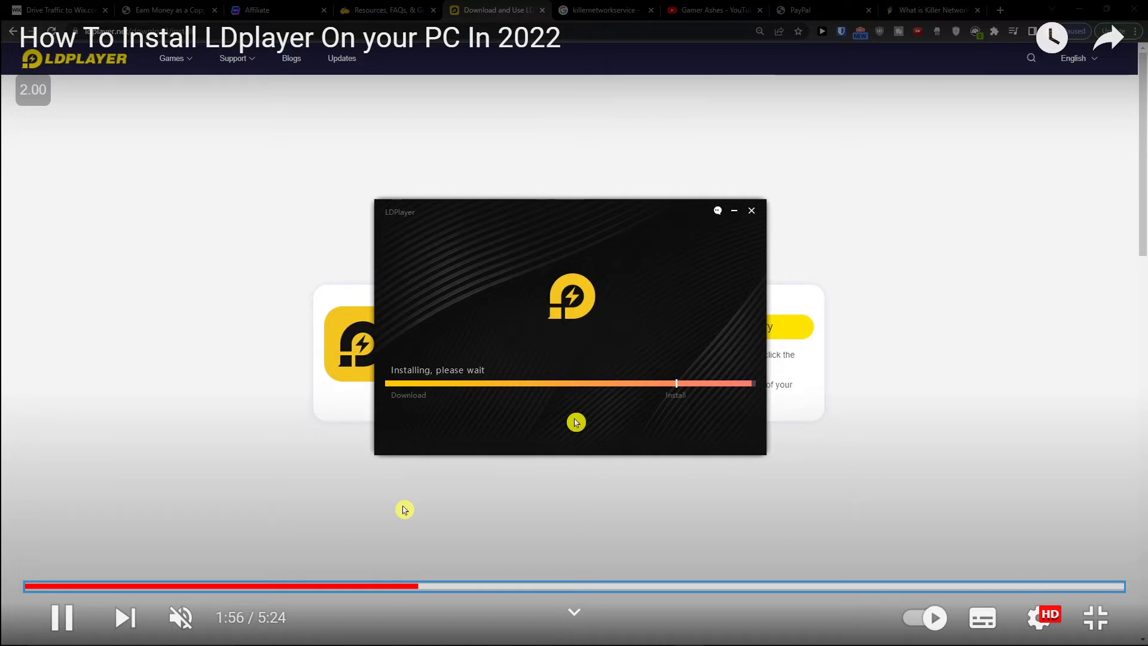
key(Right)
key(Right)
key(Right)
key(Right)
key(Right)
key(Right)
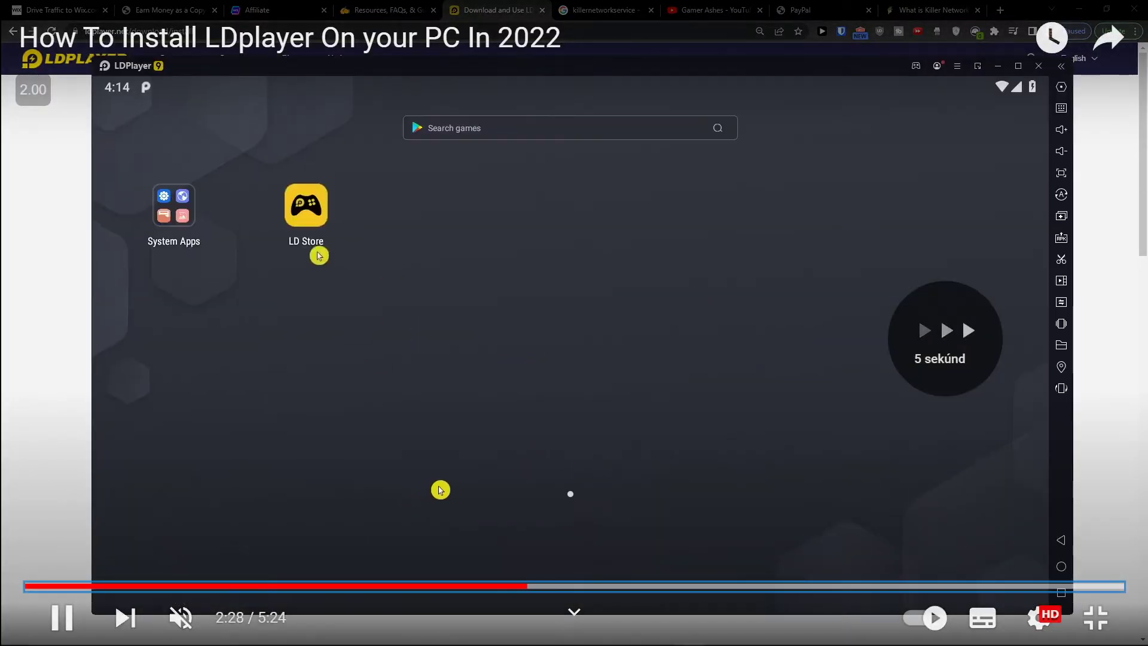
key(Right)
key(Right)
key(Right)
key(Right)
key(Right)
key(Right)
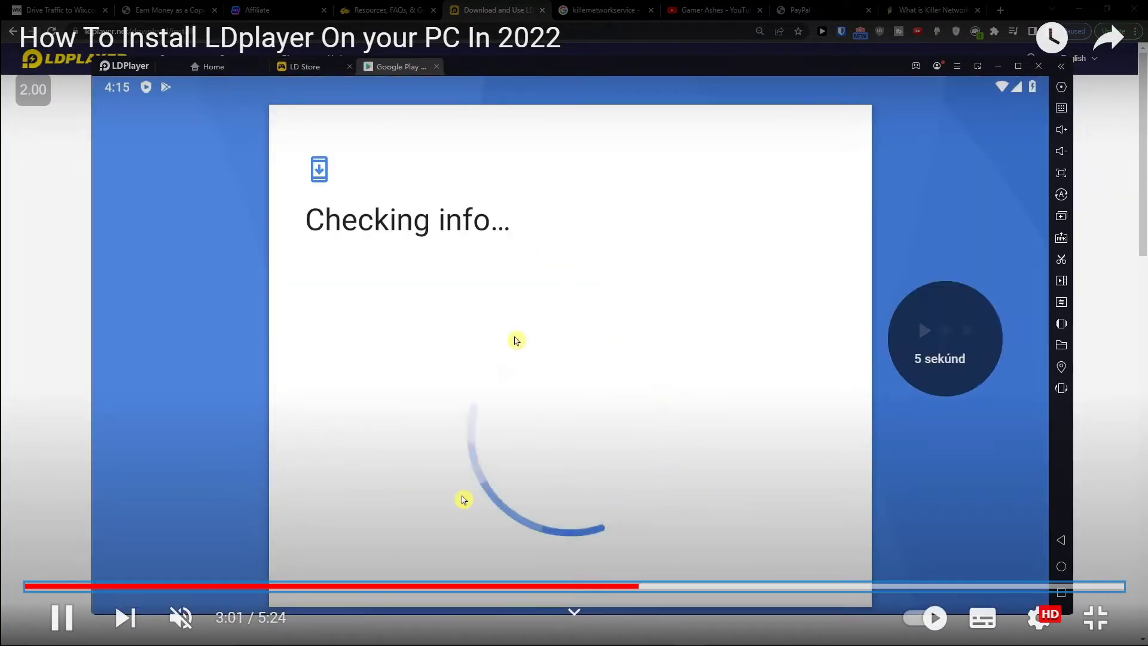
key(Right)
key(Right)
Rewind the tutorial video to the Google sign-in part, advance to the LD Store page, pause and leave full screen.
key(Left)
key(Left)
key(Left)
key(Left)
key(Left)
key(Left)
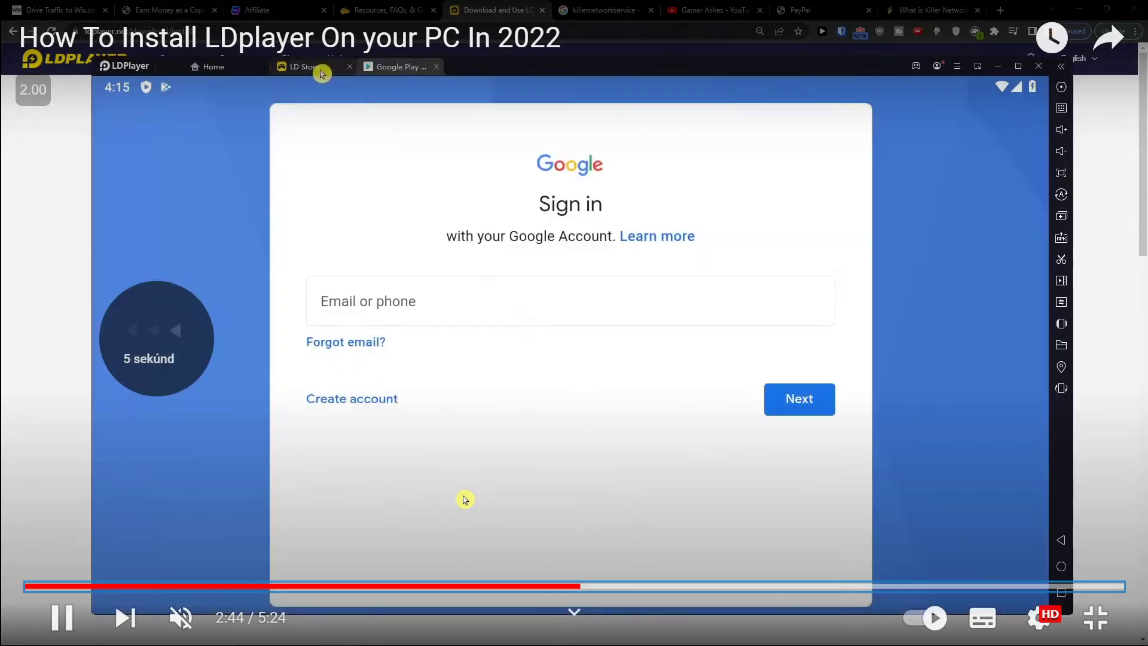
key(Right)
key(Right)
click(485, 406)
key(Escape)
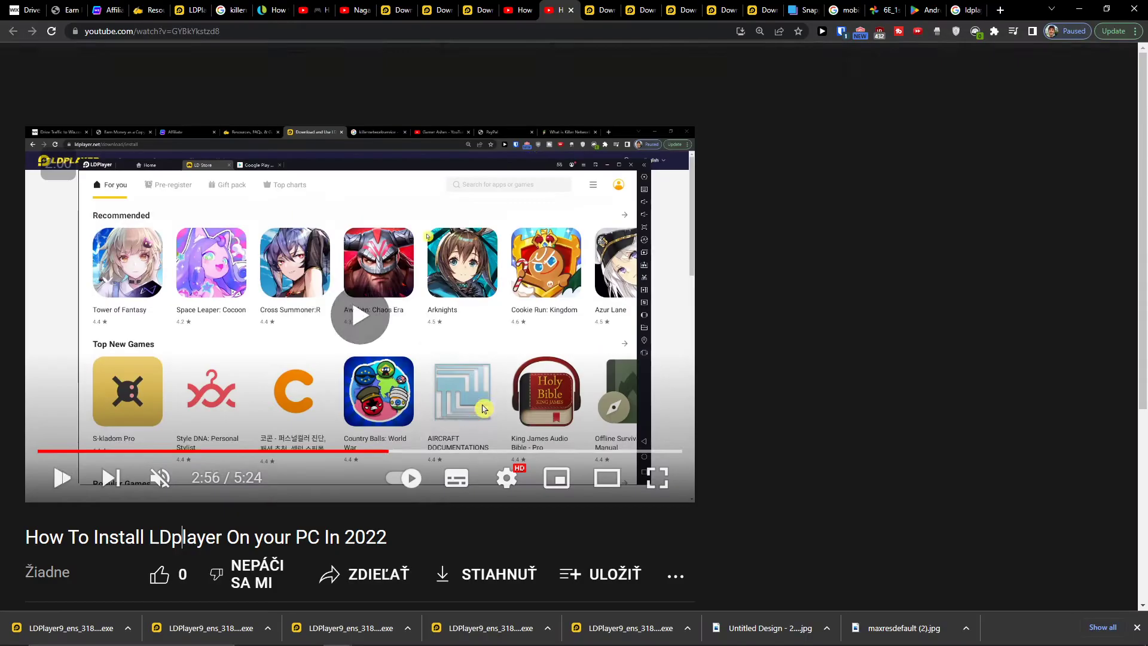
Skip the tutorial video ahead to the Survivor.io app details page at about 3:40 and pause it.
key(k)
key(Right)
key(Right)
key(Right)
key(Right)
key(Right)
key(Right)
key(Right)
key(Right)
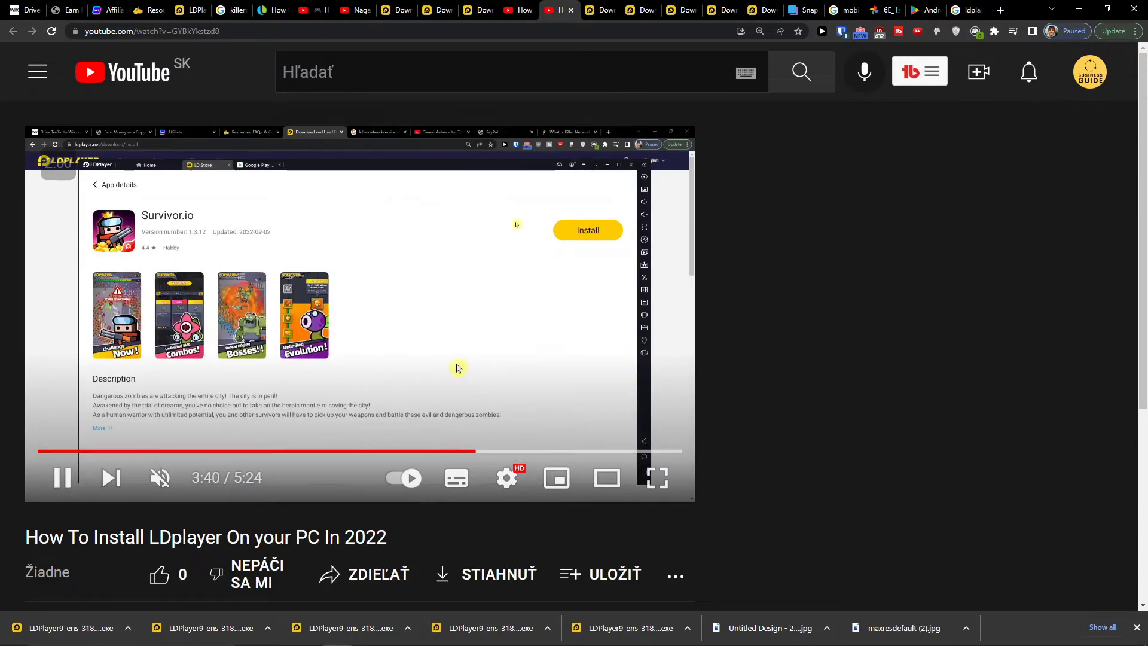
click(362, 303)
Switch to LDPlayer and open the Play Store from the System Apps folder on its home screen.
mouse_move(501, 643)
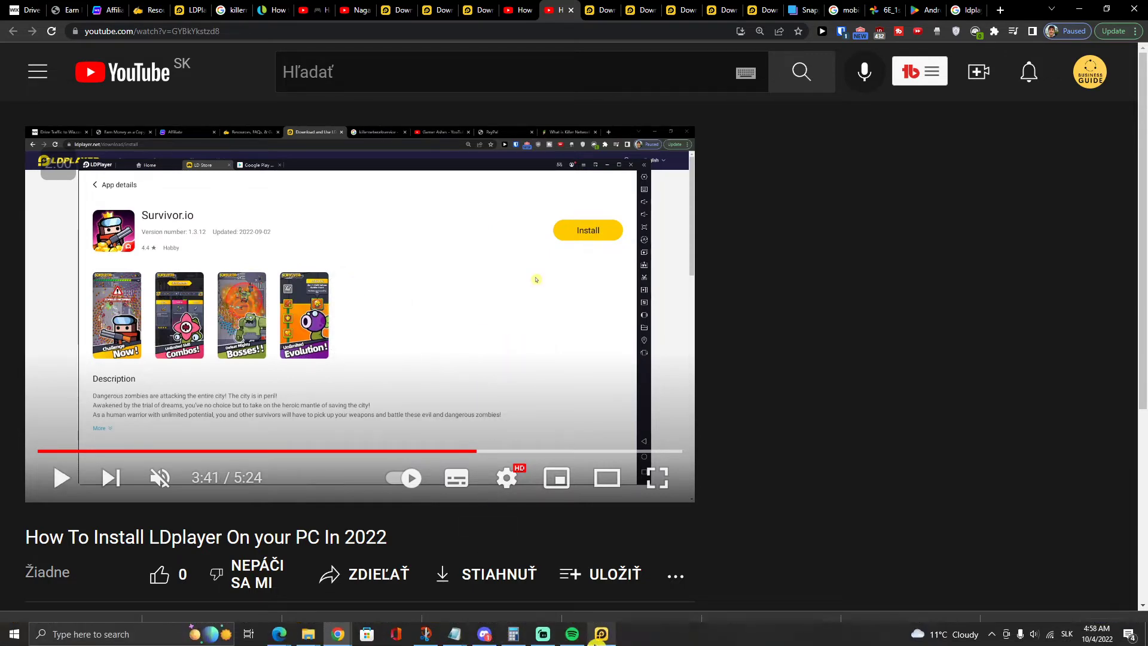
click(596, 637)
click(233, 40)
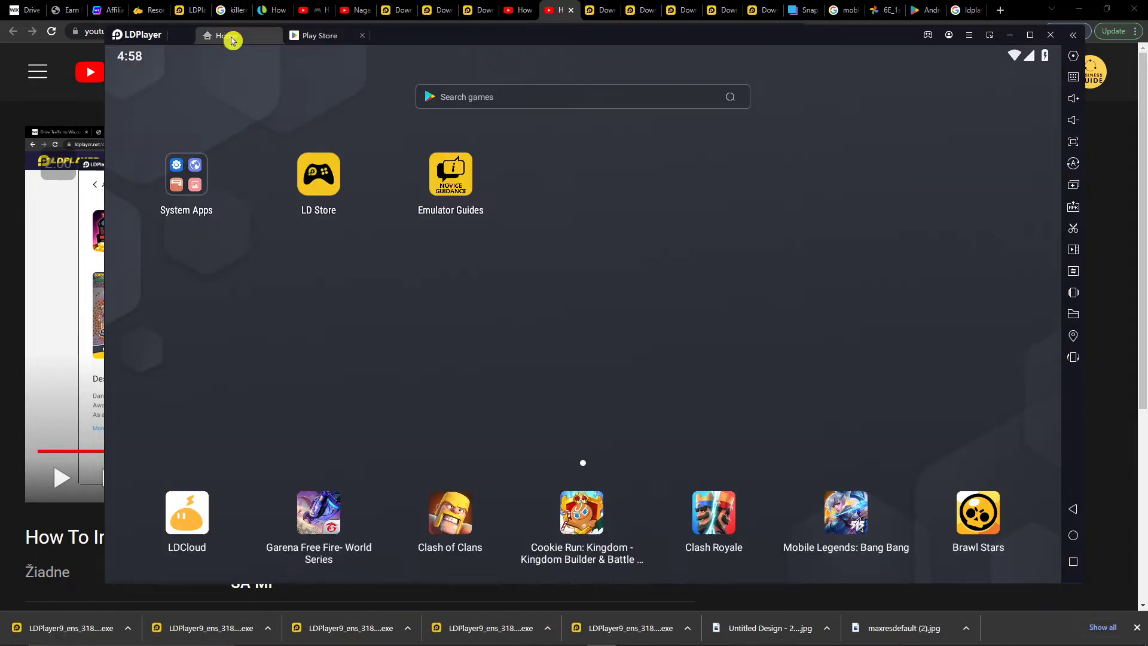
click(185, 173)
click(226, 384)
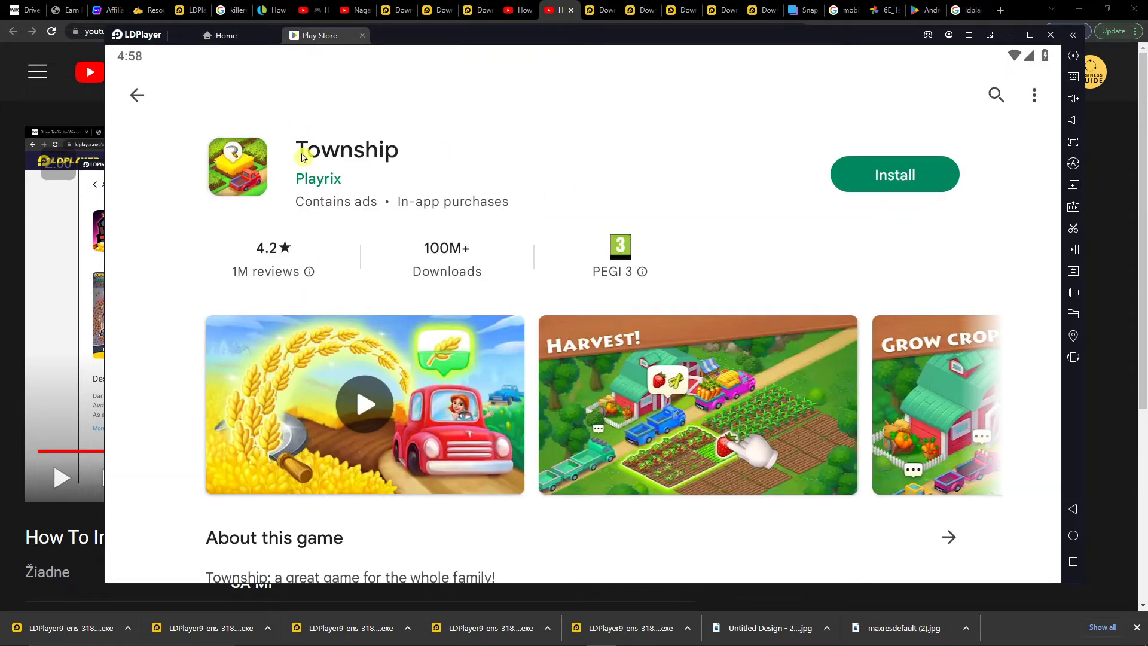
Return to the LDPlayer home screen and reopen the Play Store from the System Apps folder.
click(248, 37)
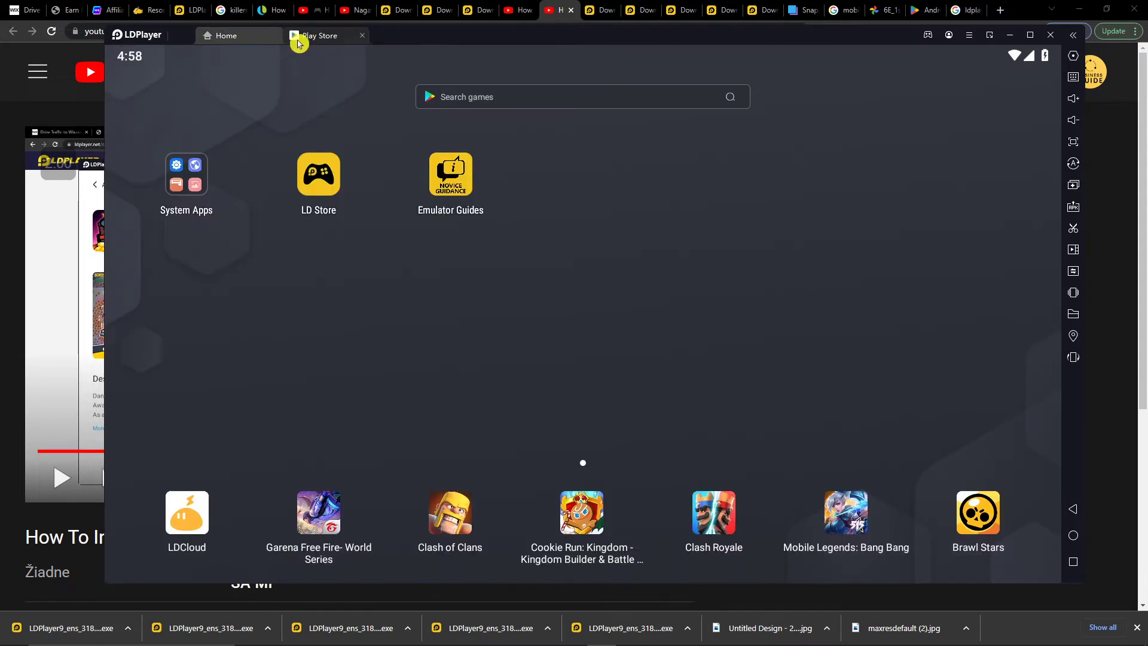
click(295, 36)
click(269, 37)
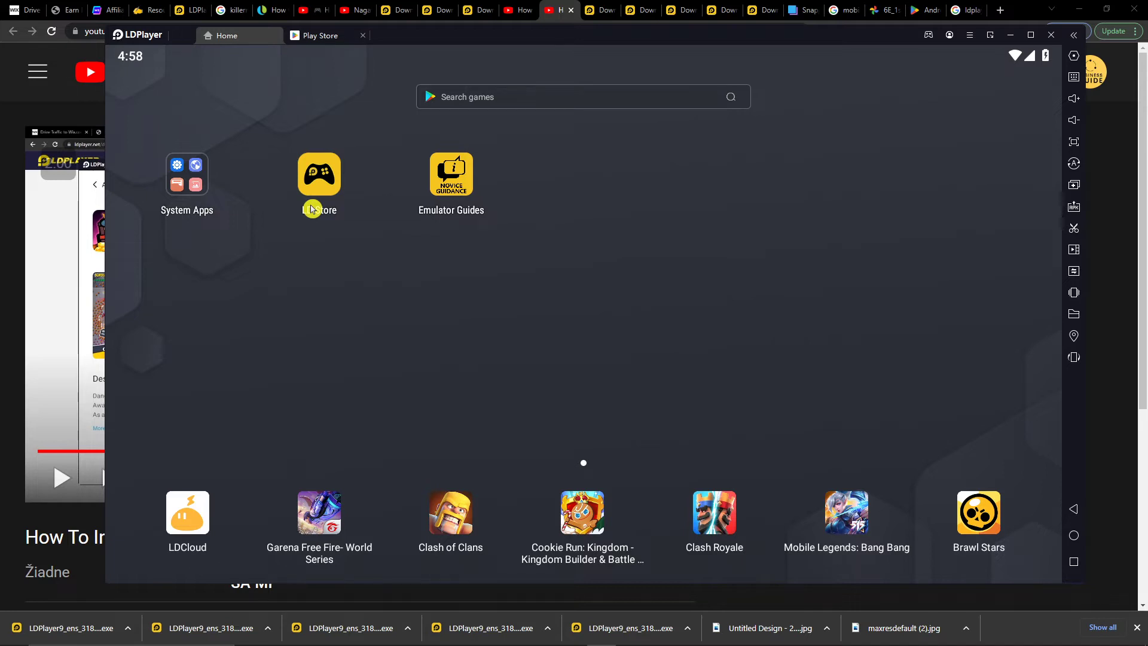
click(225, 194)
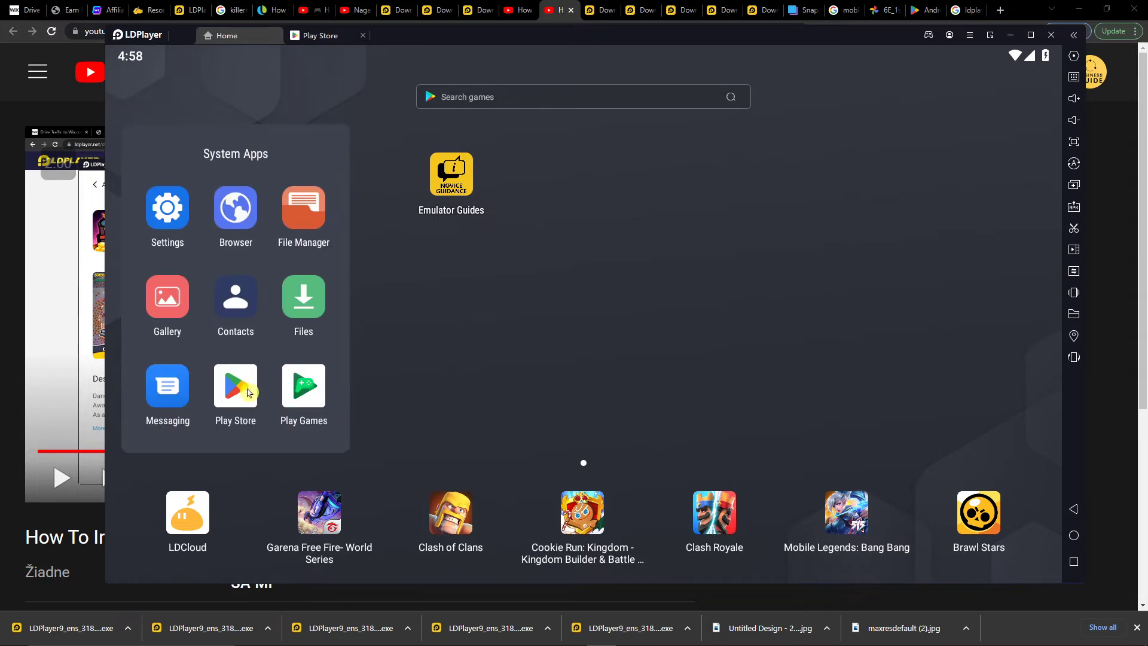
click(242, 397)
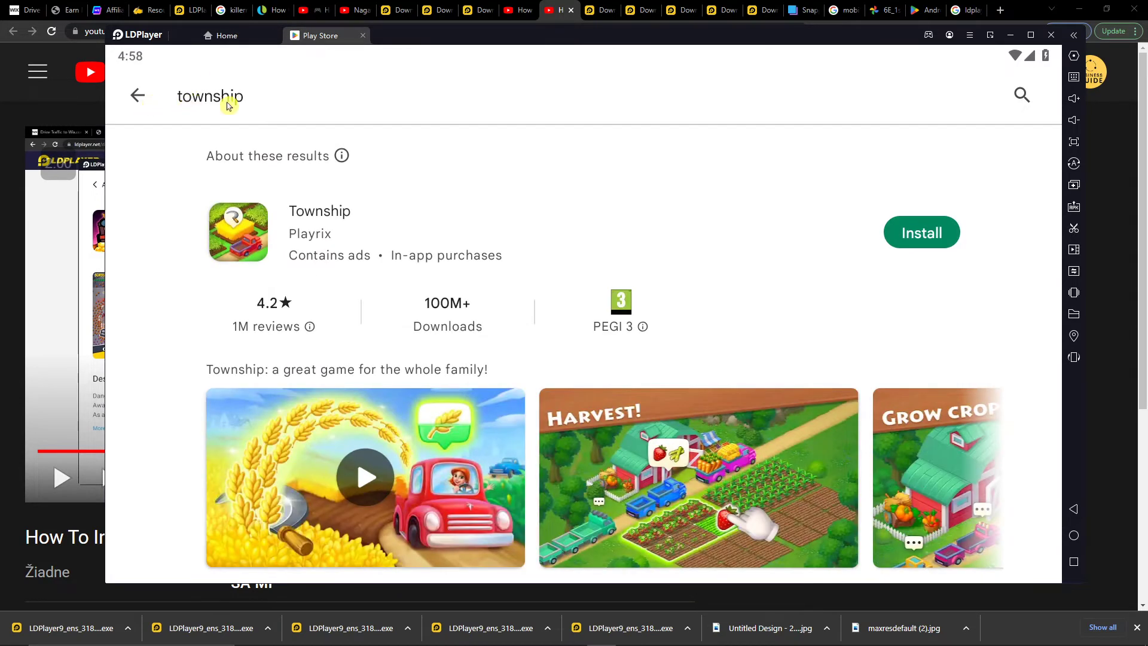
Install Township from the Play Store's "township" search results and launch the game.
click(941, 245)
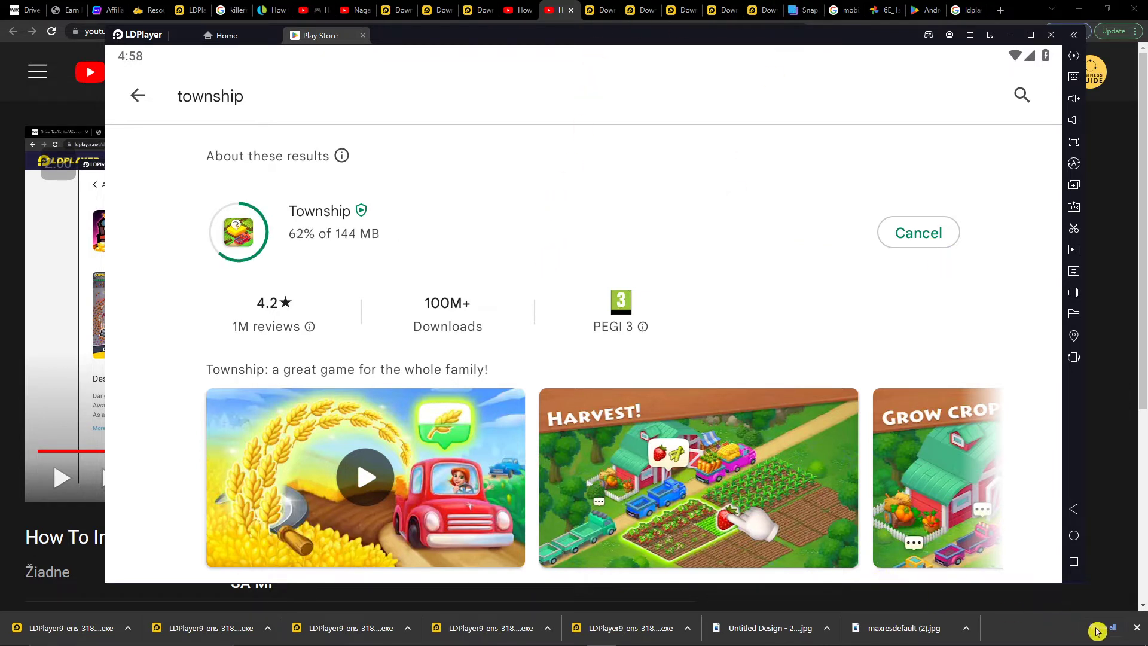
click(1139, 631)
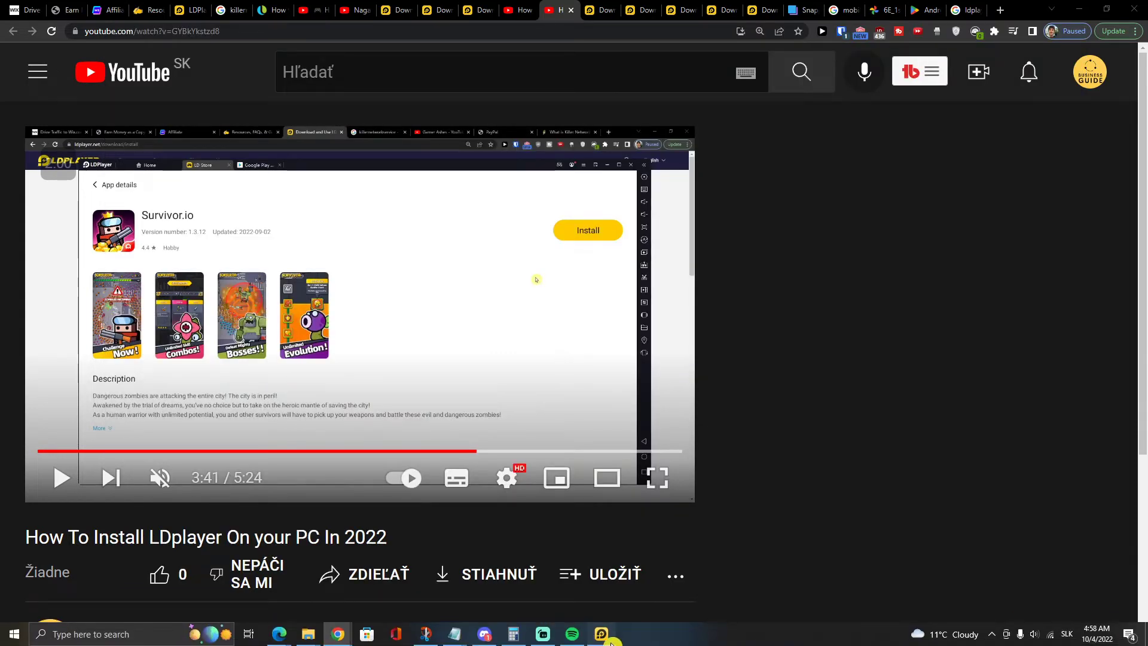
click(601, 639)
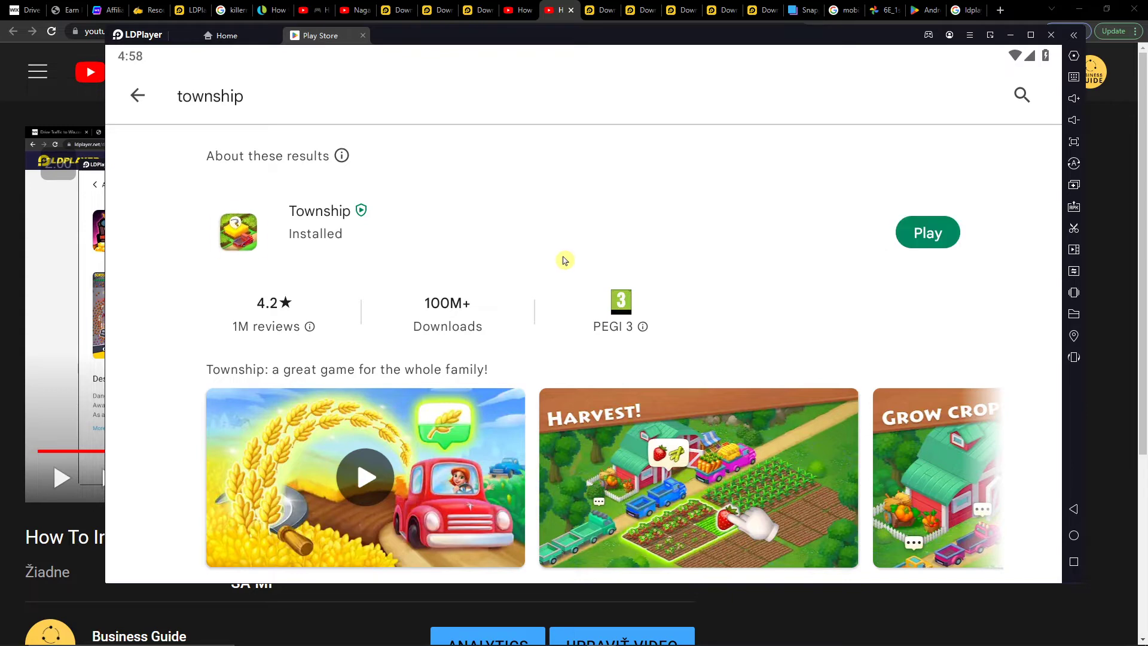
click(931, 242)
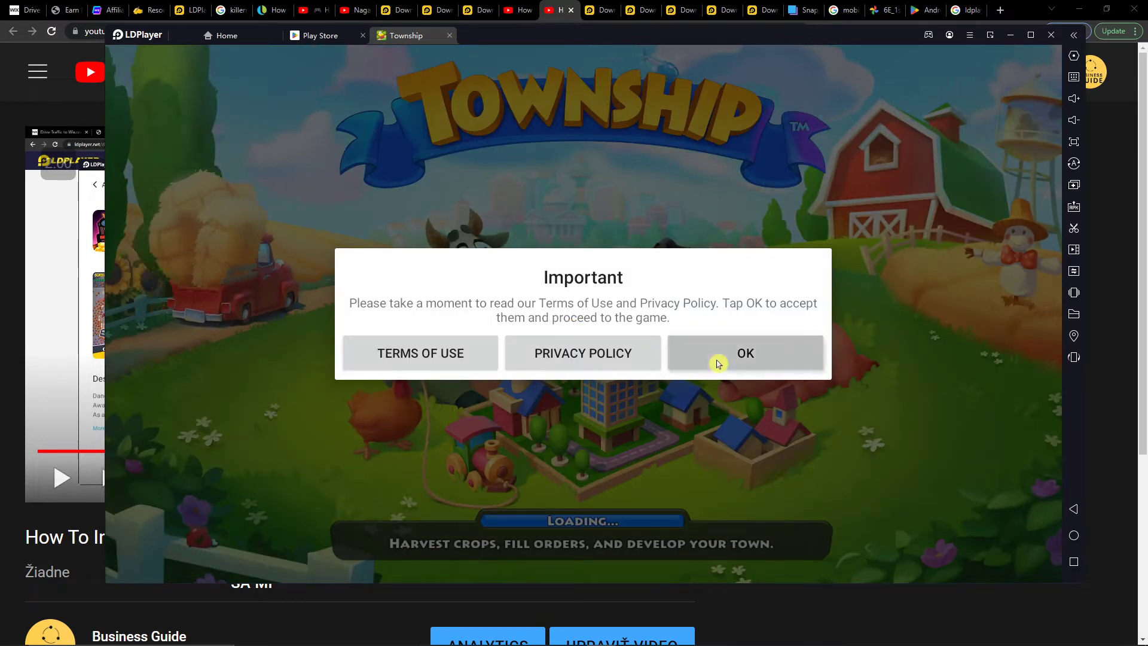
Accept Township's Terms of Use and Privacy Policy, and choose to keep using the emulator.
click(718, 361)
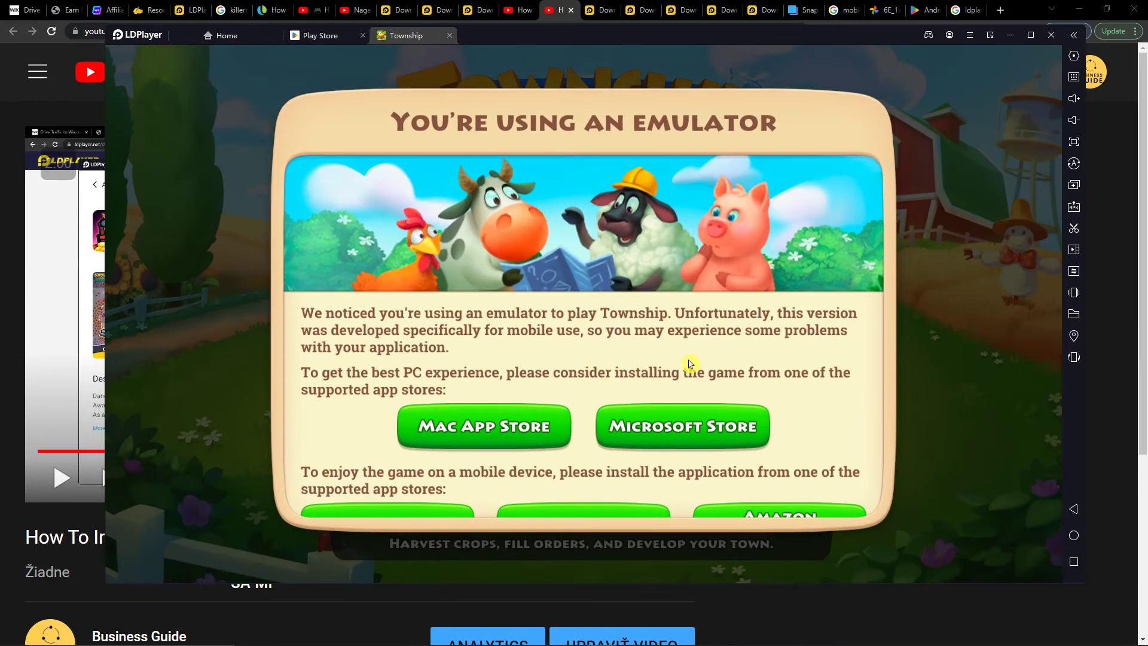
scroll(598, 362, down, 5)
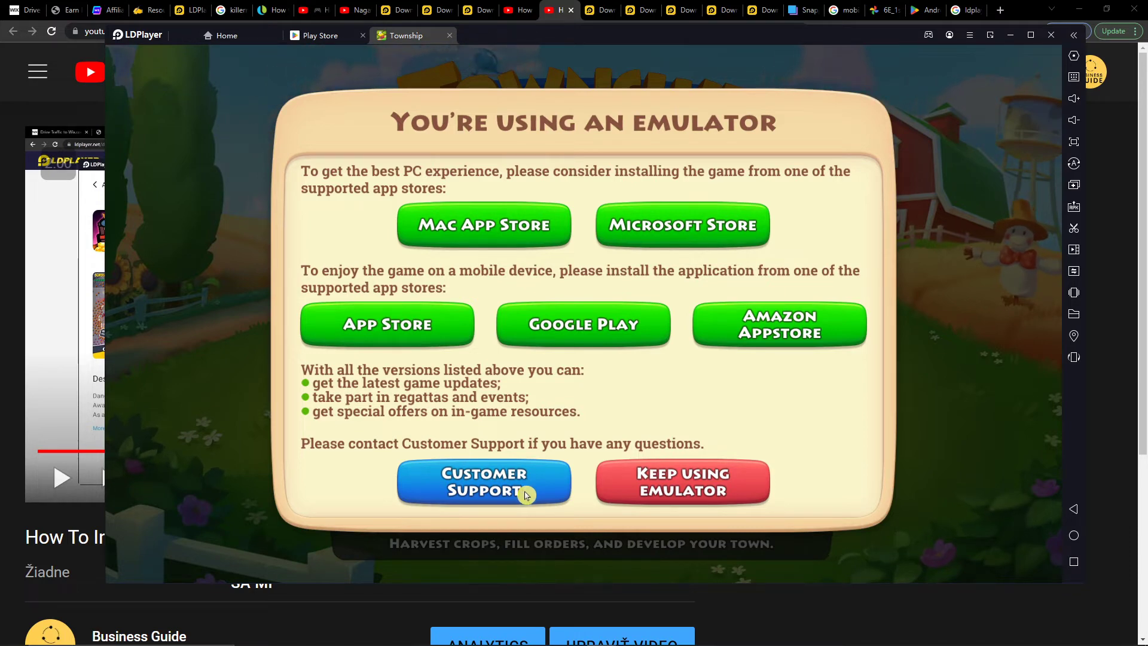
click(657, 501)
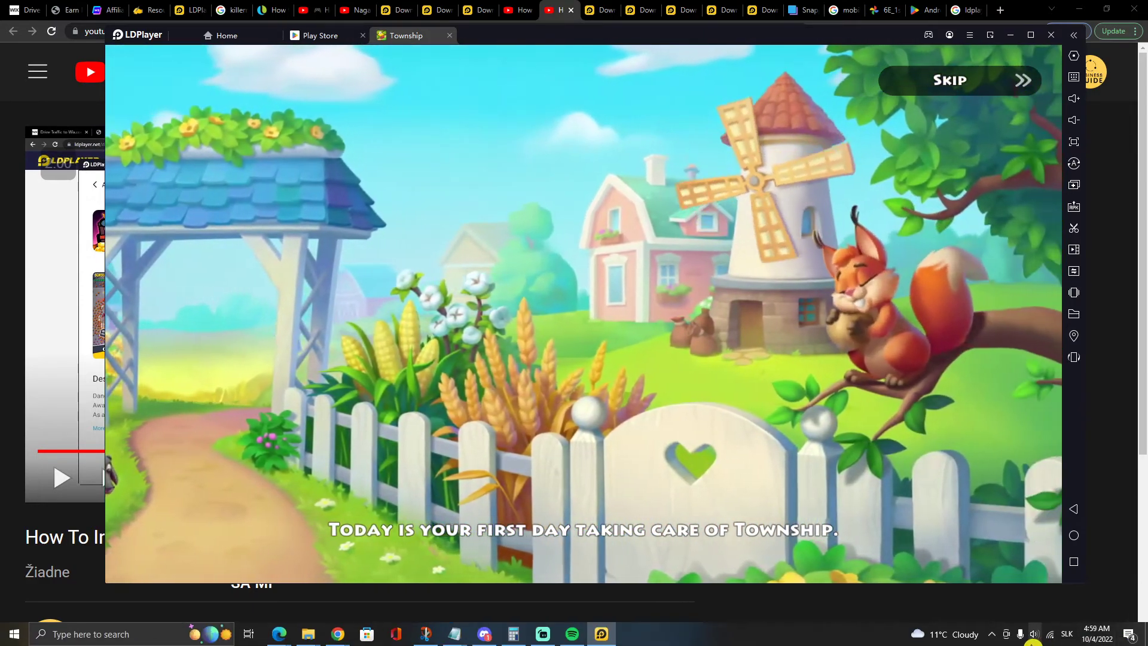
Open the speaker volume control and advance past Ernie's welcome message in Township.
click(1034, 634)
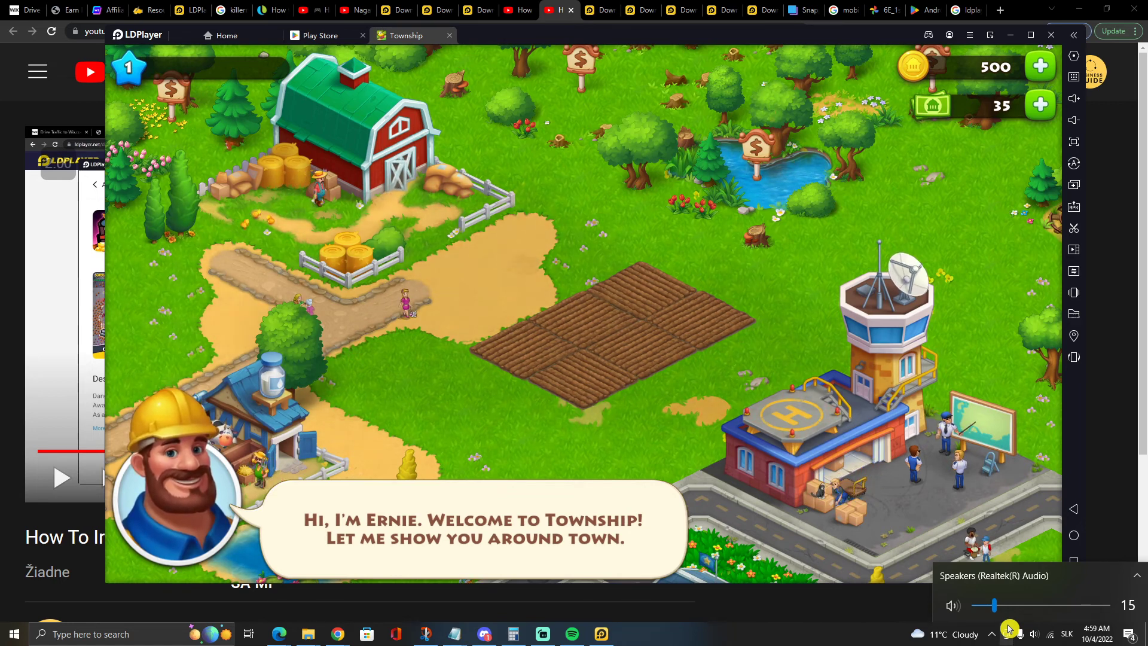
click(529, 383)
click(511, 476)
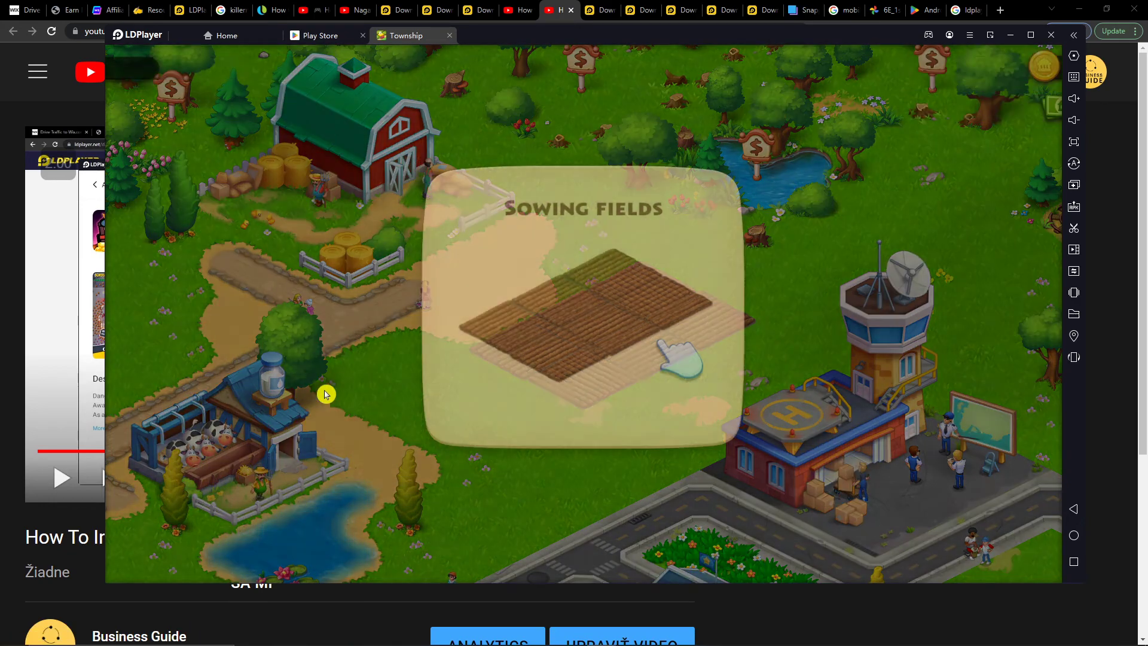
Finish the Sowing Fields demonstration and sow wheat across the empty plots of the farm.
click(476, 318)
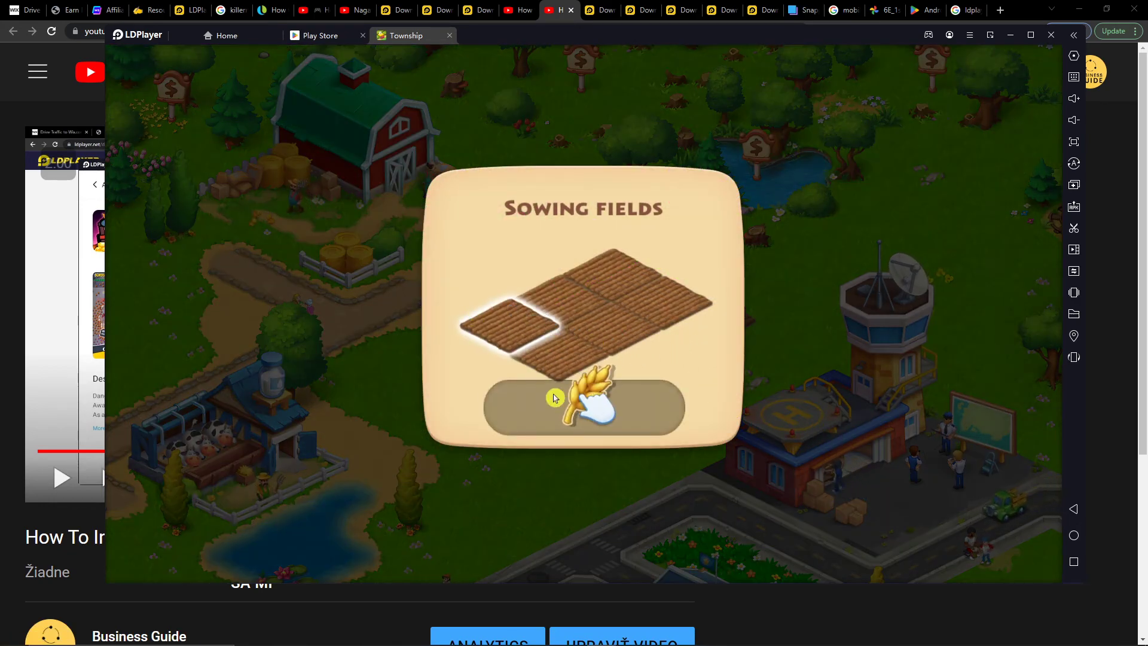
mouse_move(580, 406)
mouse_down()
mouse_move(487, 327)
mouse_move(848, 215)
mouse_move(729, 231)
mouse_move(653, 311)
mouse_up()
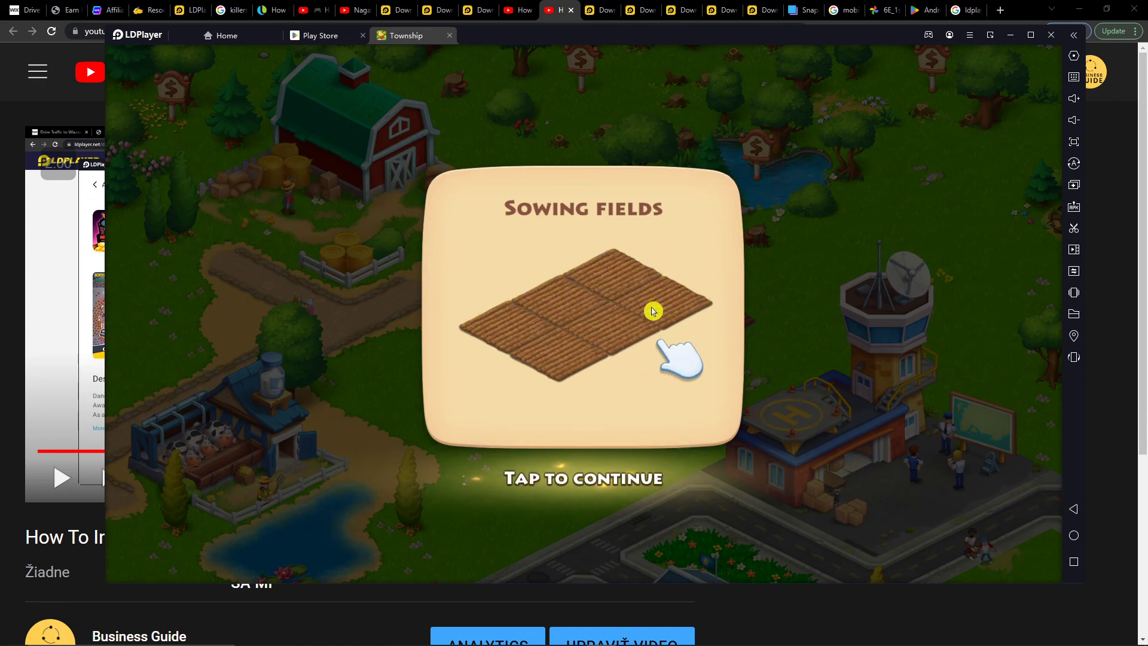
click(607, 475)
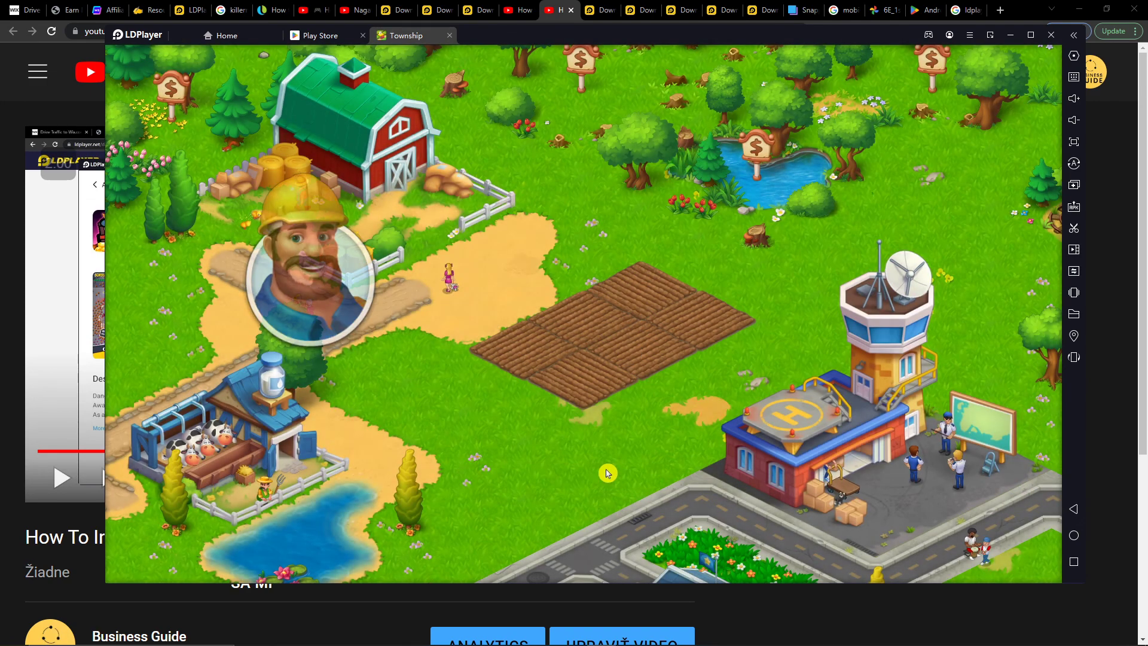
click(564, 349)
mouse_move(598, 538)
mouse_down()
mouse_move(584, 533)
mouse_move(583, 331)
mouse_move(669, 344)
mouse_move(712, 335)
mouse_up()
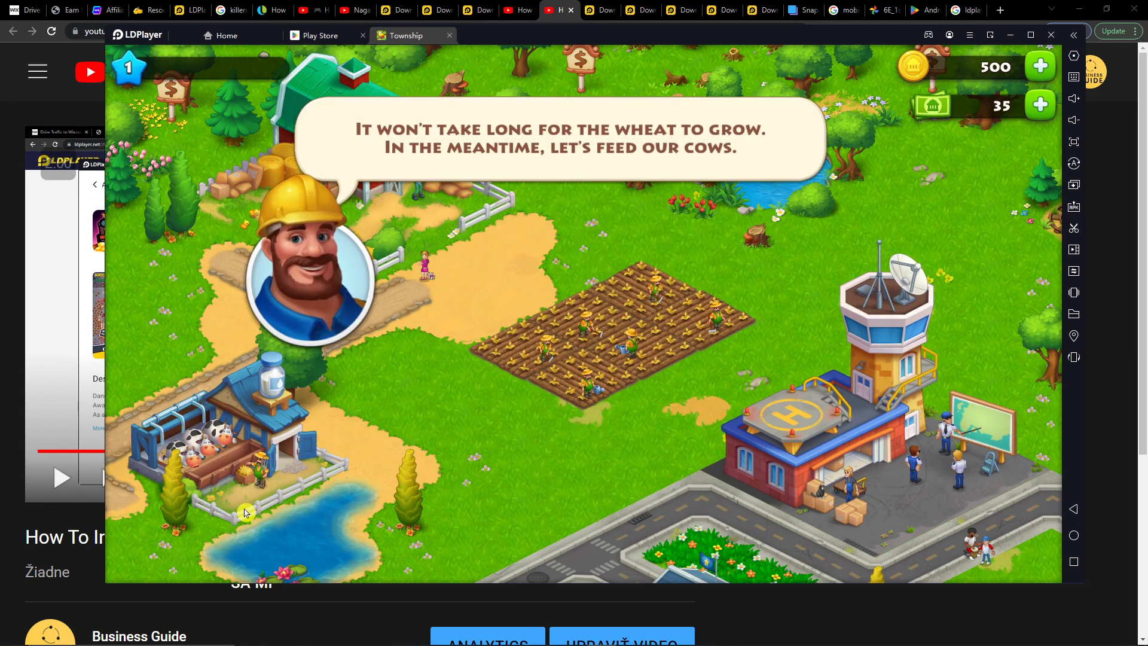